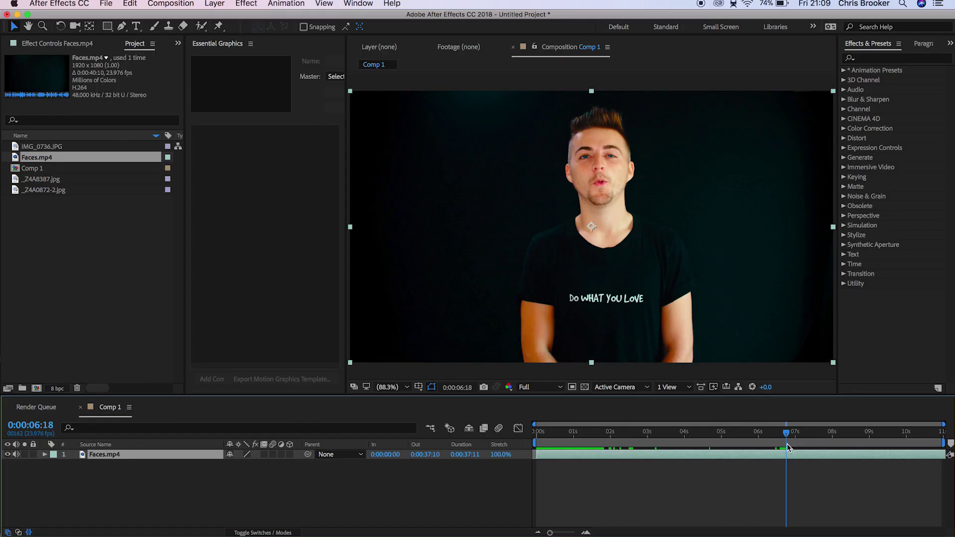
Split Faces.mp4 at 0:00:04:20 and delete the part after the split.
{"action": "mouse_move", "coordinate": [828, 439]}
{"action": "left_mouse_down"}
{"action": "mouse_move", "coordinate": [896, 440]}
{"action": "mouse_move", "coordinate": [542, 443]}
{"action": "left_mouse_up"}
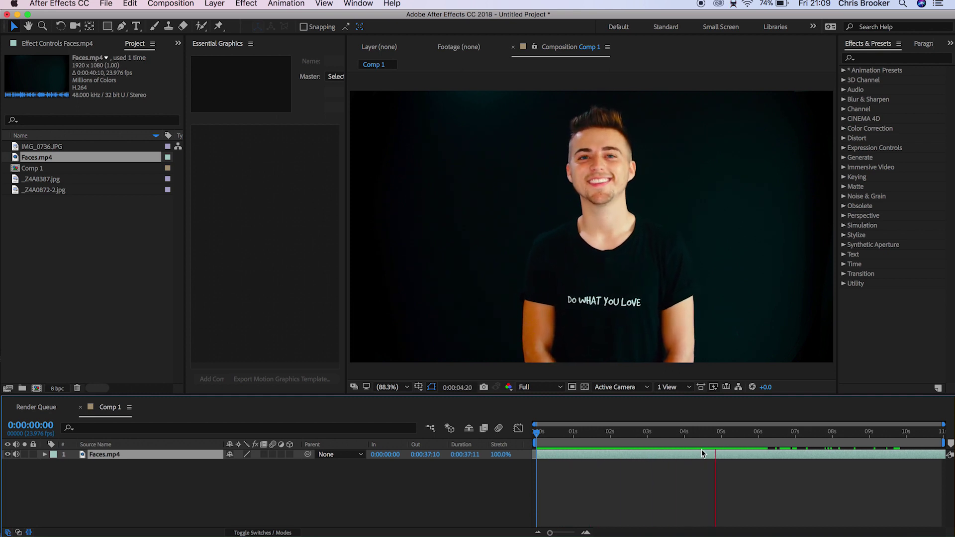
{"action": "left_click", "coordinate": [732, 438]}
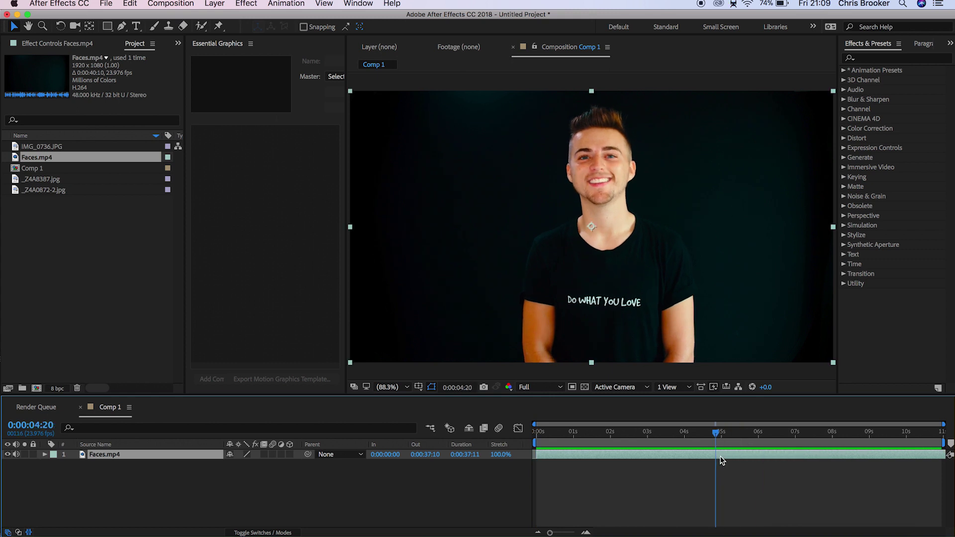
{"action": "key", "text": "ctrl+shift+d"}
{"action": "key", "text": "Delete"}
{"action": "left_click_drag", "start_coordinate": [702, 436], "coordinate": [490, 449]}
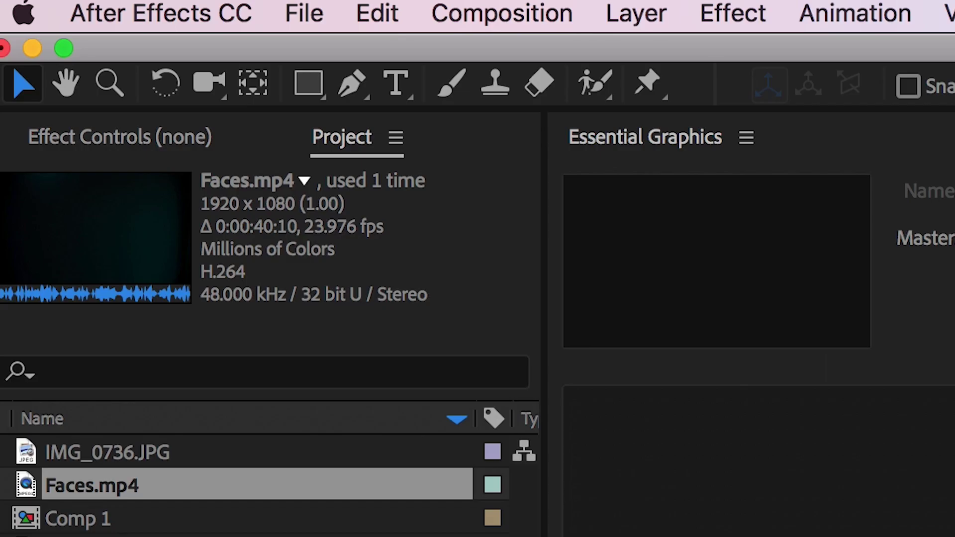
Draw an oval mask over the face on Faces.mp4, then shift it left and widen it to fit.
{"action": "left_click", "coordinate": [581, 454]}
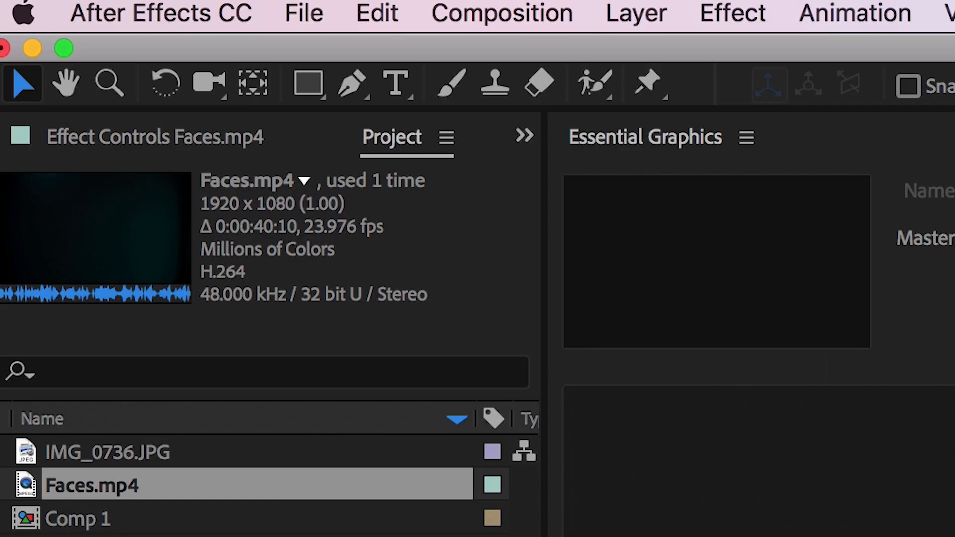
{"action": "left_click_drag", "start_coordinate": [307, 86], "coordinate": [433, 162]}
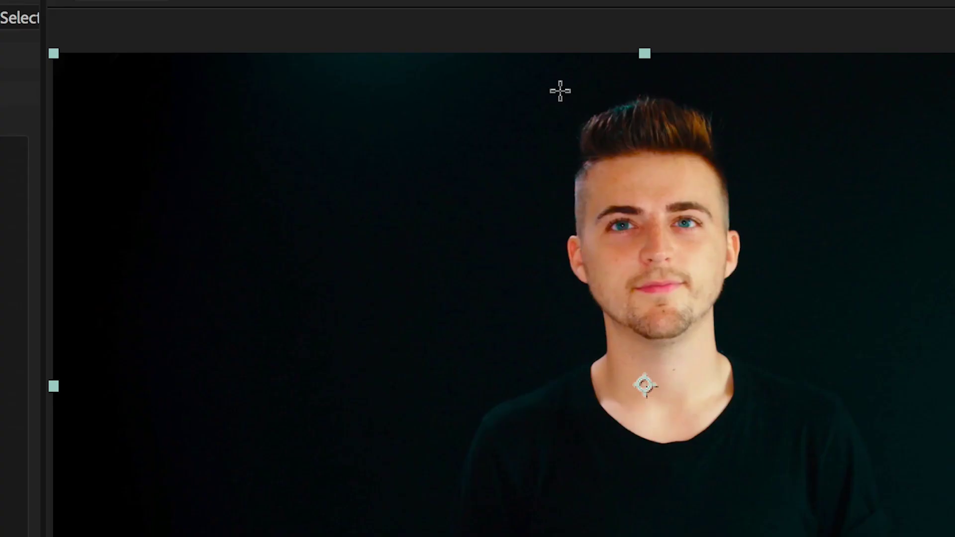
{"action": "left_click_drag", "start_coordinate": [561, 90], "coordinate": [777, 378]}
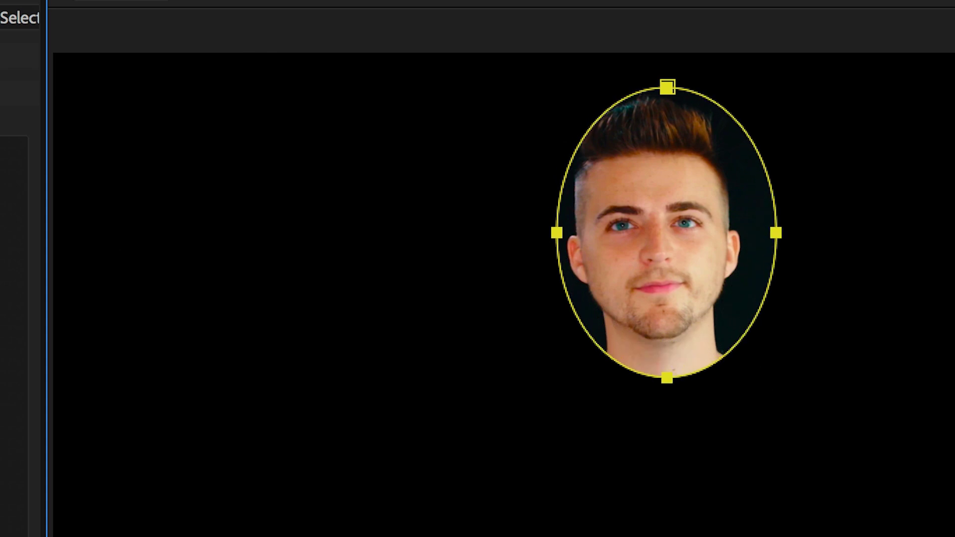
{"action": "left_click_drag", "start_coordinate": [556, 246], "coordinate": [538, 246]}
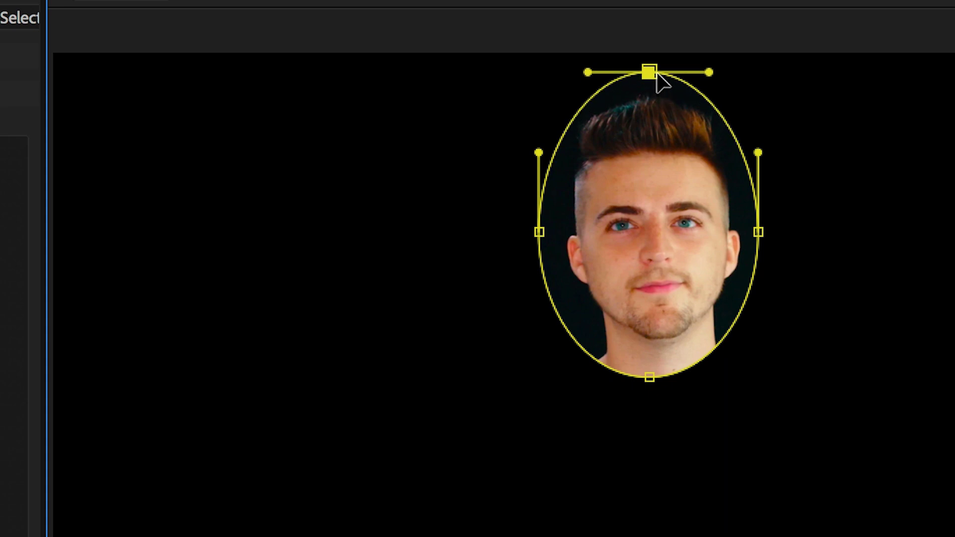
{"action": "left_click_drag", "start_coordinate": [761, 231], "coordinate": [774, 236]}
{"action": "left_click_drag", "start_coordinate": [540, 237], "coordinate": [533, 240]}
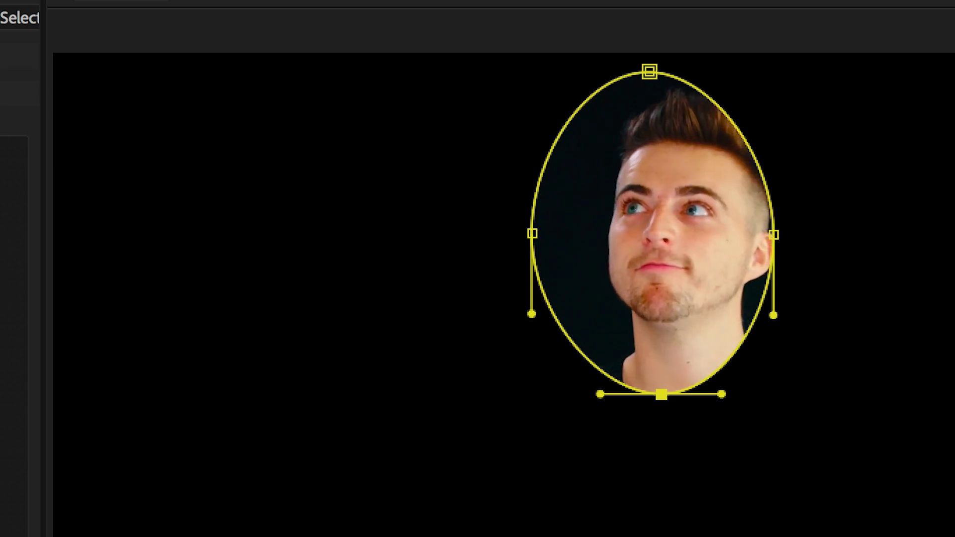
{"action": "left_click_drag", "start_coordinate": [773, 234], "coordinate": [809, 233]}
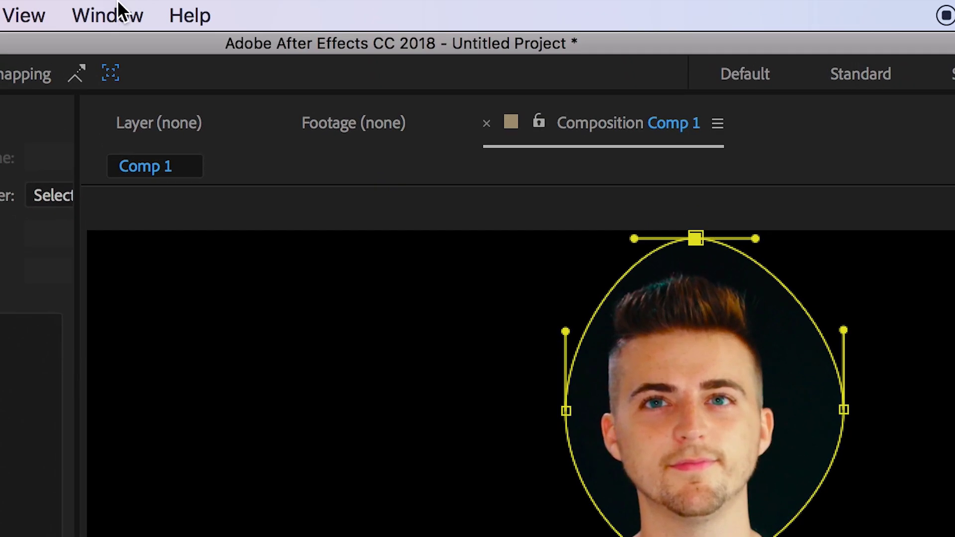
Switch to the Motion Tracking workspace and set Mask 1's method to Face Tracking (Outline Only).
{"action": "left_click", "coordinate": [117, 6]}
{"action": "mouse_move", "coordinate": [138, 50]}
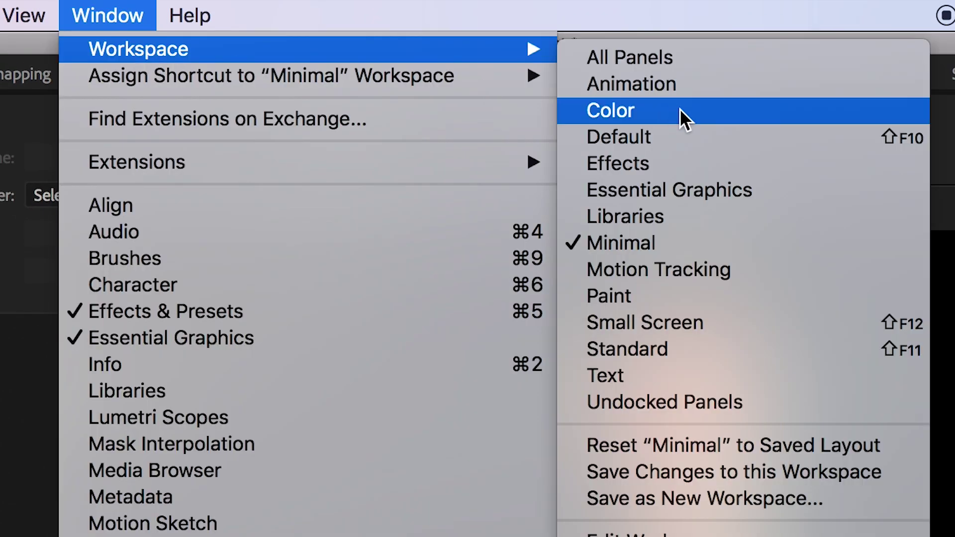
{"action": "left_click", "coordinate": [708, 273]}
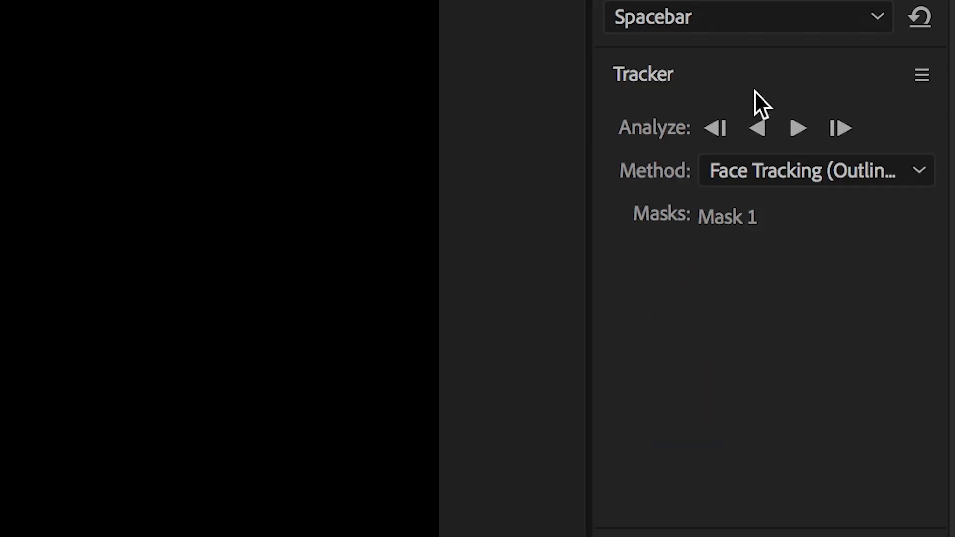
{"action": "left_click", "coordinate": [866, 186]}
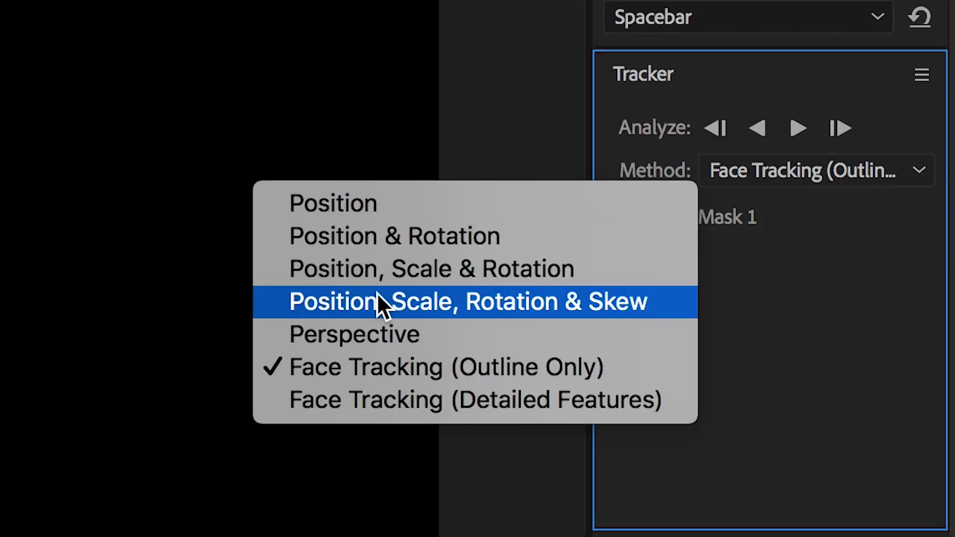
{"action": "left_click", "coordinate": [392, 369]}
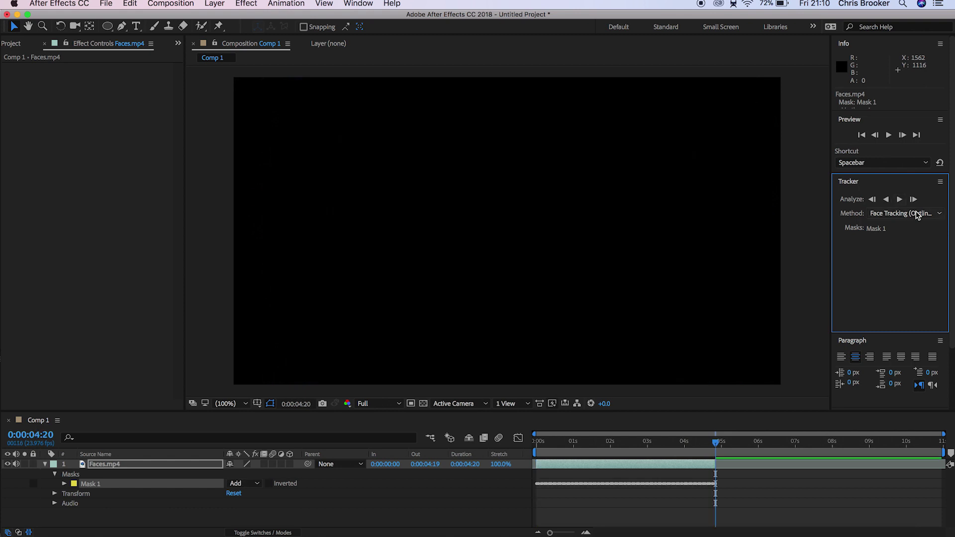
Scrub back to confirm the mask follows the face, then deselect Faces.mp4.
{"action": "left_click_drag", "start_coordinate": [701, 453], "coordinate": [658, 448]}
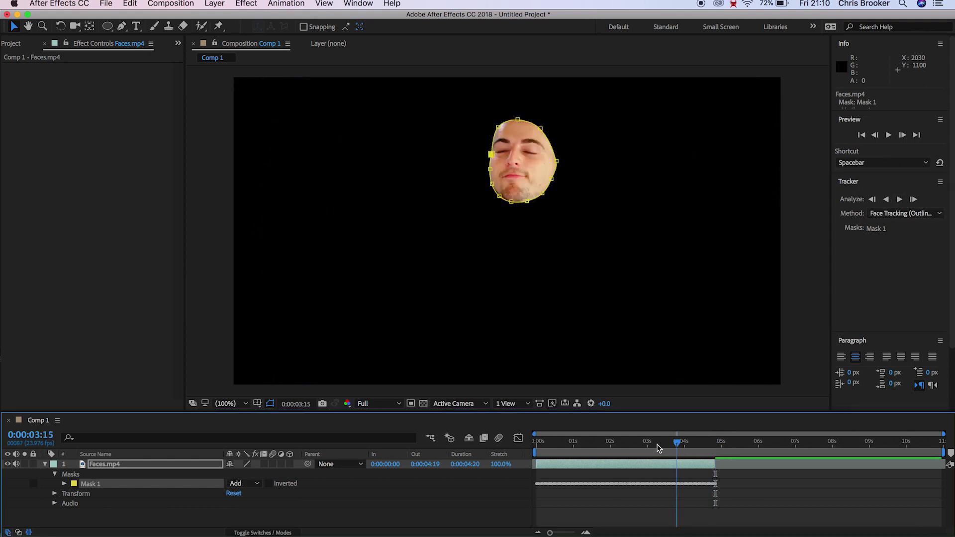
{"action": "left_click", "coordinate": [759, 490]}
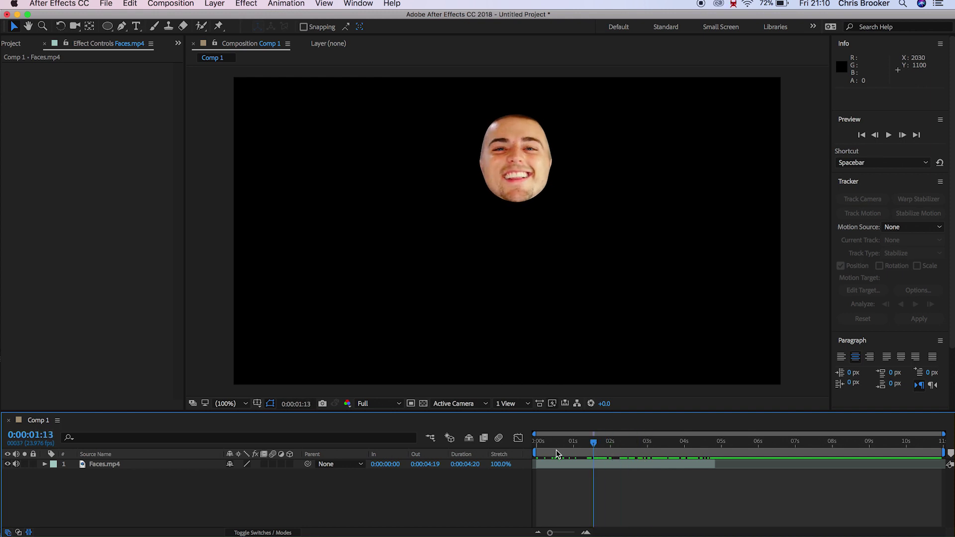
Add _Z4A8387.jpg to Comp 1 below Faces.mp4 and show its Position property.
{"action": "left_click", "coordinate": [4, 51]}
{"action": "key", "text": "Down"}
{"action": "key", "text": "Down"}
{"action": "key", "text": "super+/"}
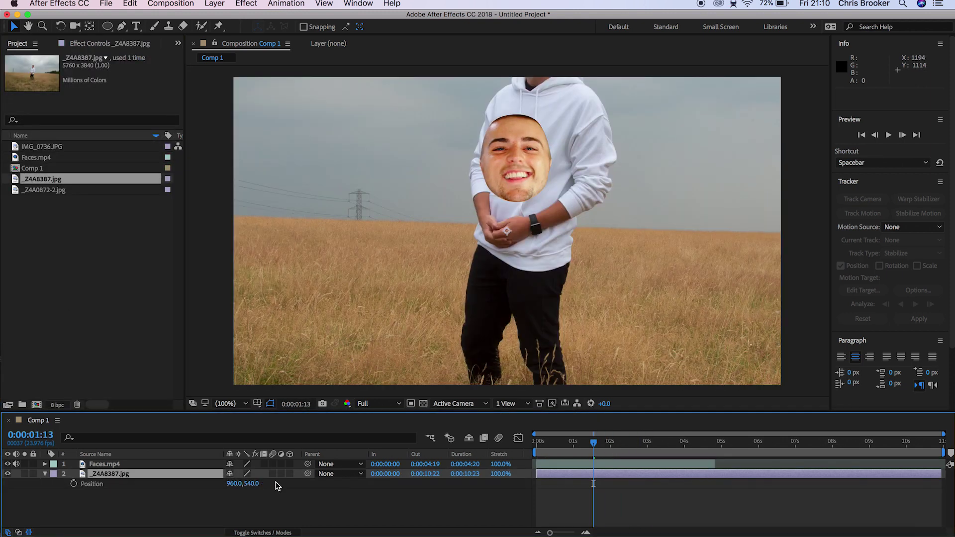
{"action": "scroll", "coordinate": [581, 140], "scroll_direction": "up", "scroll_amount": 3}
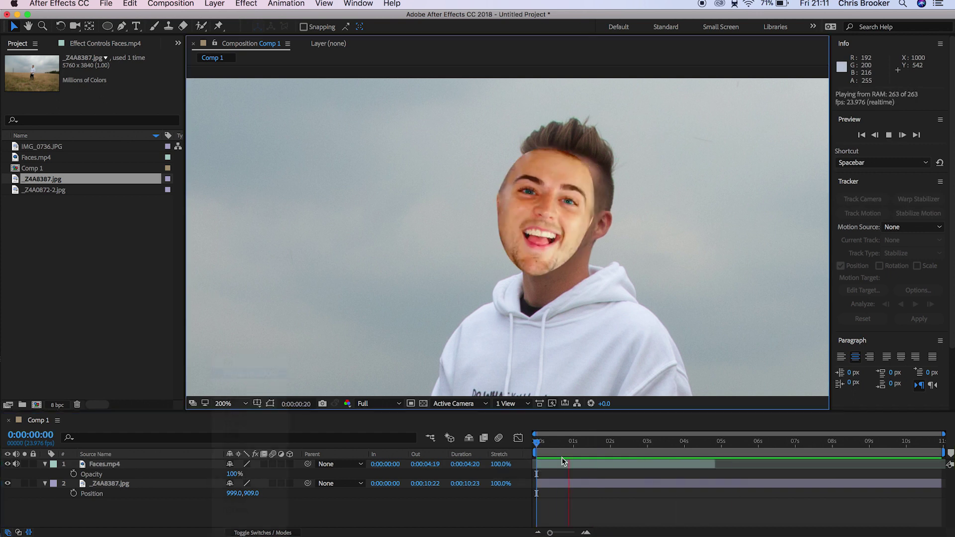